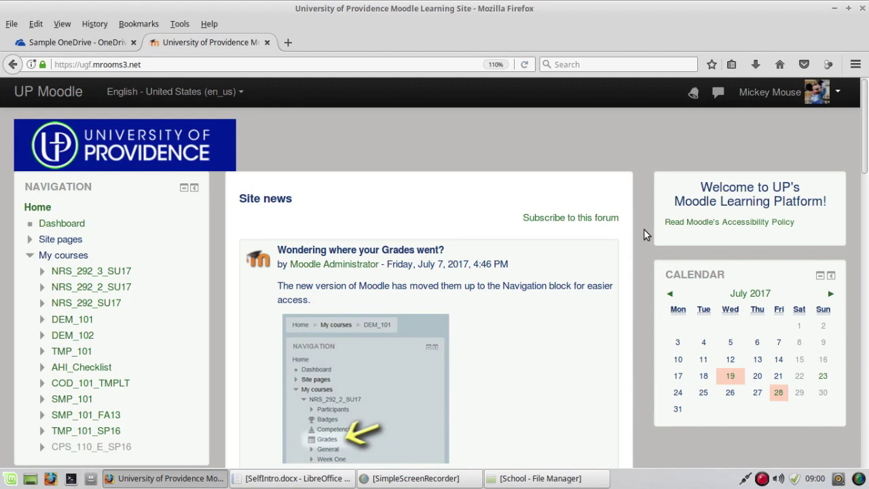
Step: Open the DEM_101: Demo Moodle Course from the My courses list on the Moodle home page
scroll(638, 253, "down", 5)
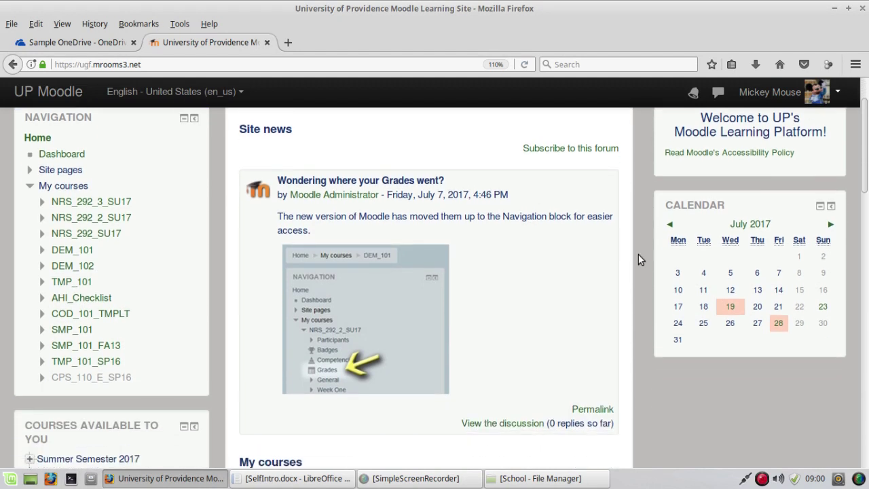
scroll(638, 255, "down", 6)
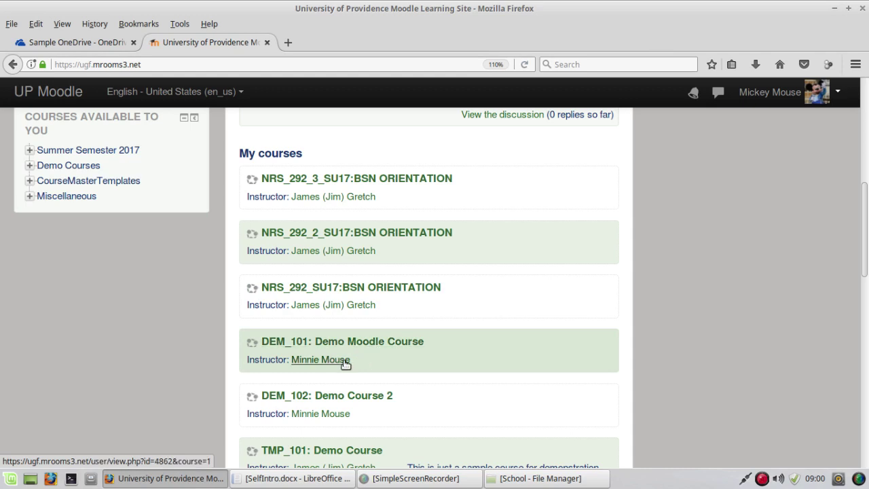
left_click(386, 347)
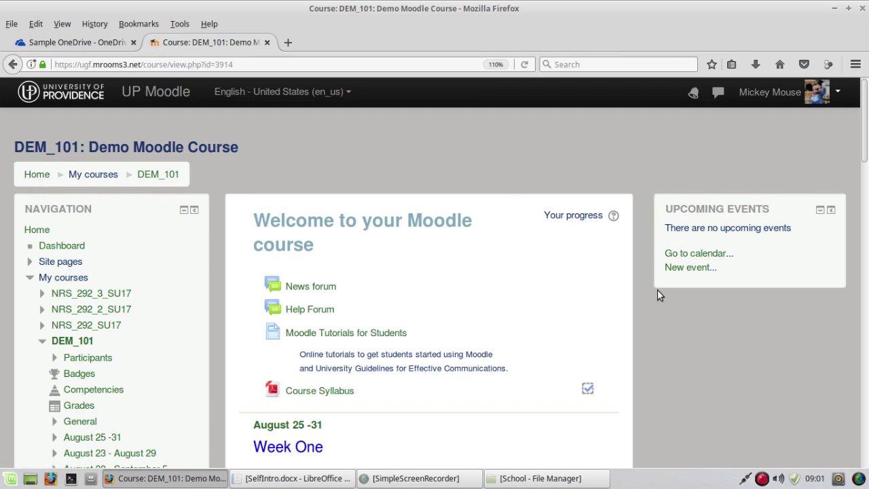
Step: Look over the general resources and weekly sections of the course page, and view the Help Forum
scroll(644, 293, "down", 1)
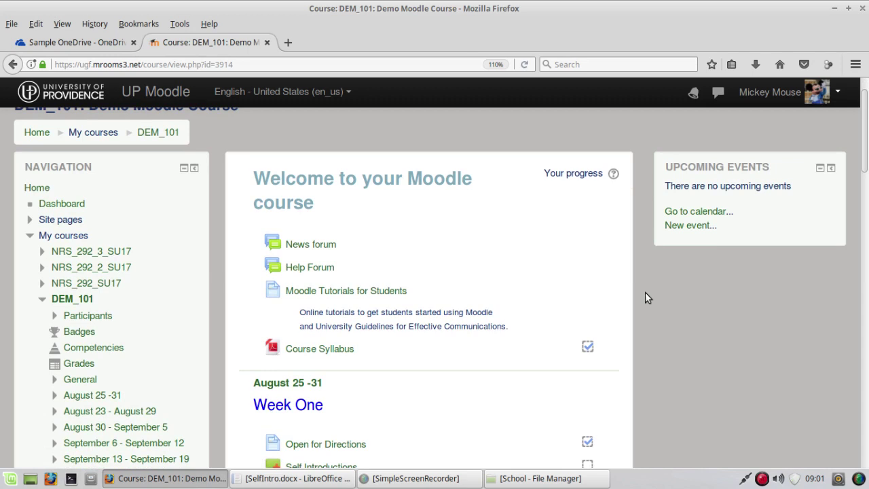
scroll(647, 297, "down", 2)
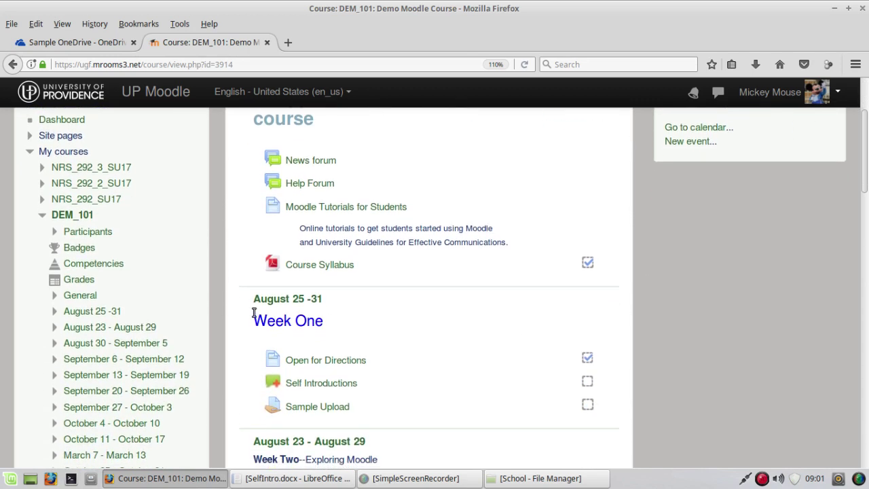
scroll(401, 326, "down", 2)
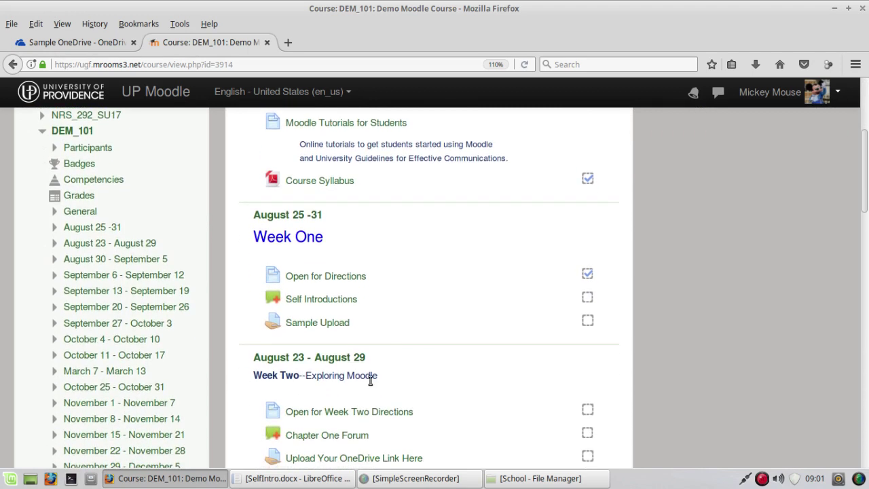
scroll(439, 382, "down", 1)
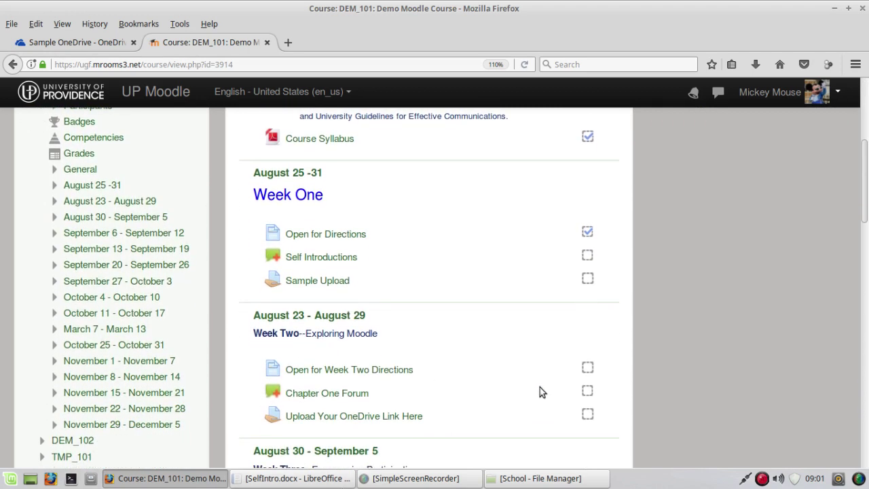
scroll(515, 397, "up", 5)
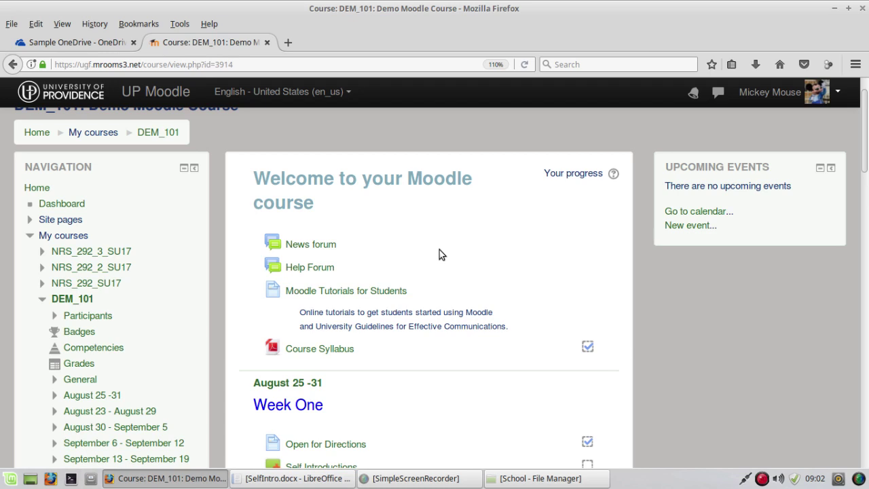
left_click(302, 271)
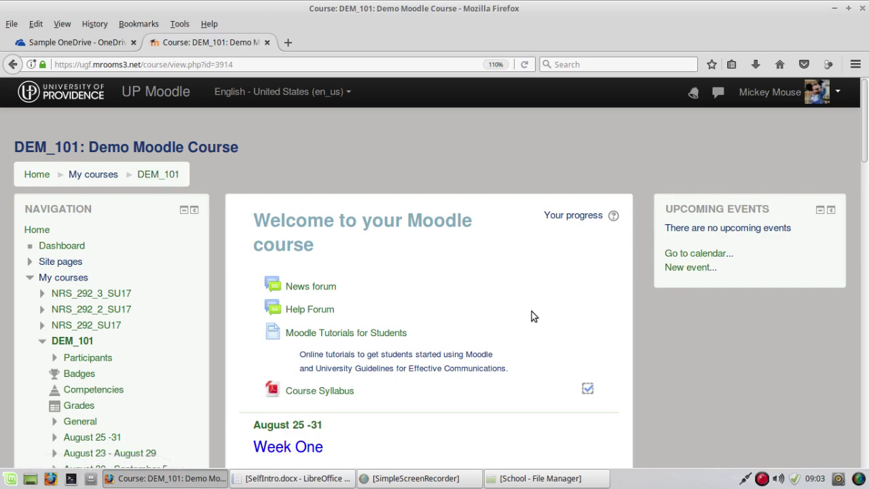
Step: Open Moodle Tutorials for Students, read the Guidelines for Effective Communications through to the end, and return to the tutorials page
scroll(533, 317, "down", 1)
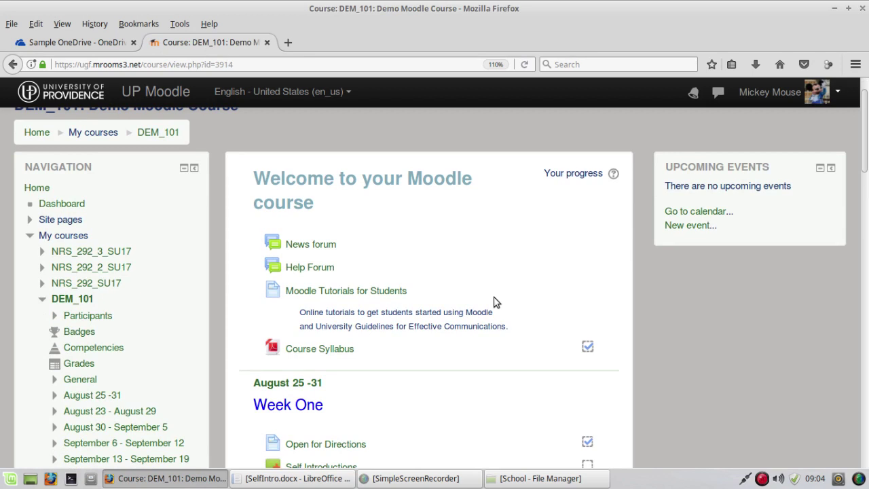
left_click(325, 292)
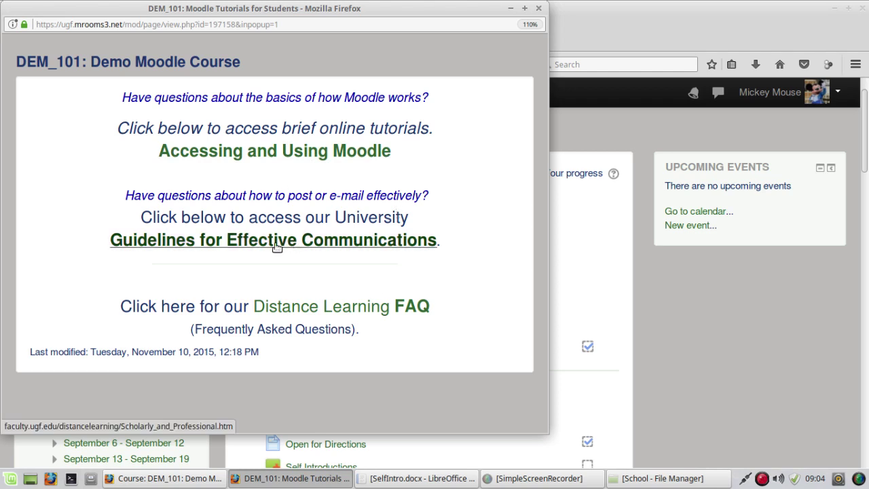
left_click(309, 244)
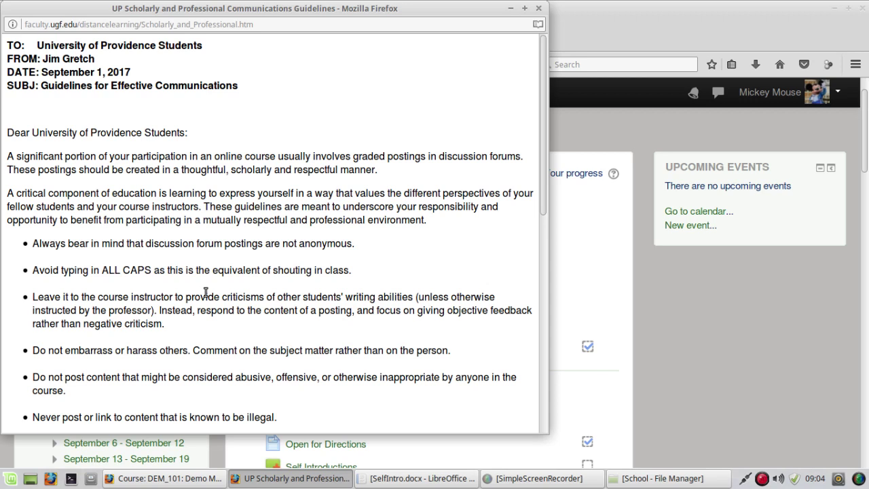
scroll(173, 163, "down", 3)
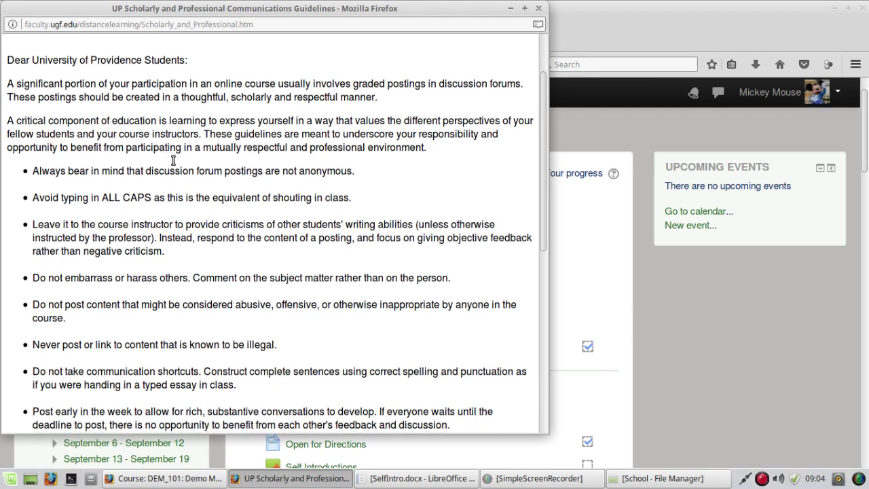
scroll(174, 163, "down", 2)
scroll(99, 136, "down", 2)
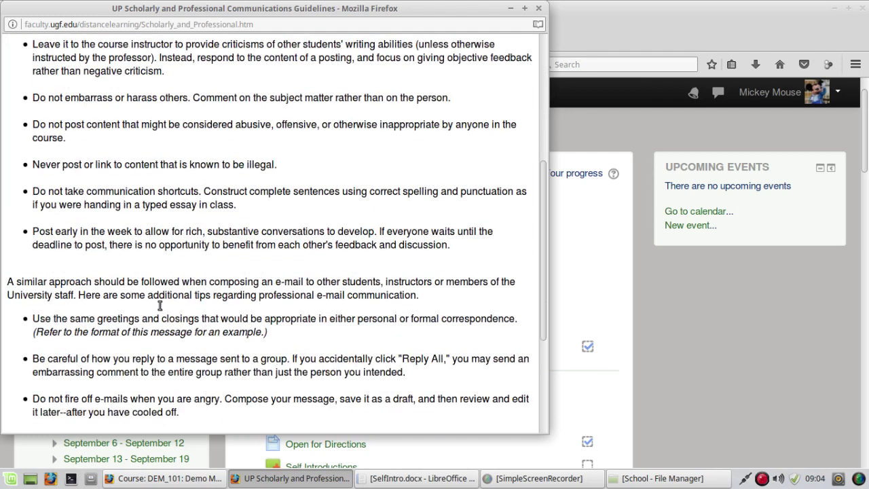
scroll(99, 133, "down", 5)
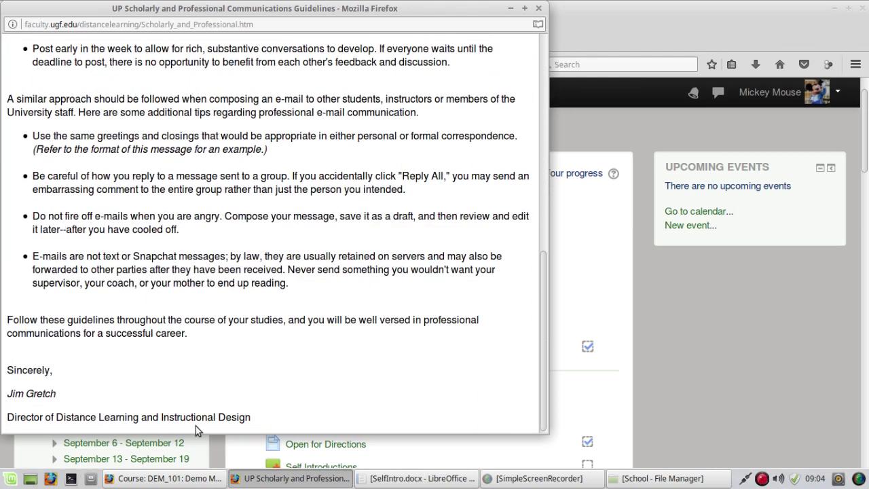
scroll(216, 343, "up", 11)
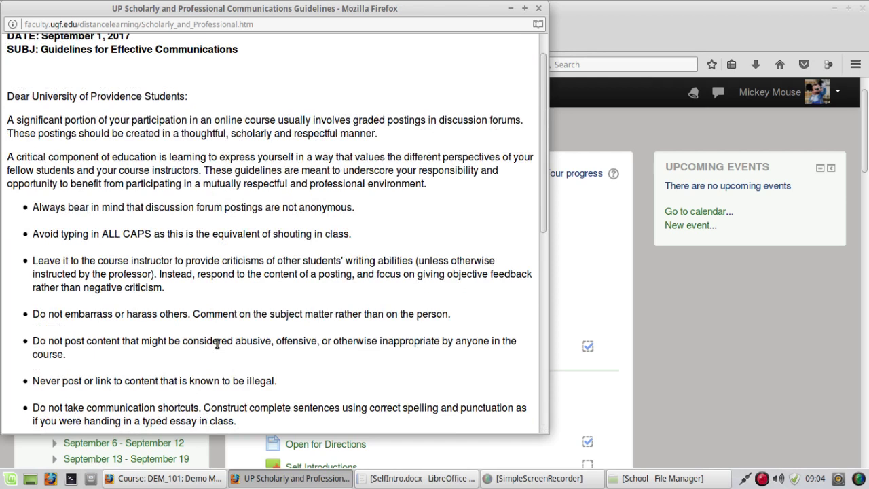
key("alt+Left")
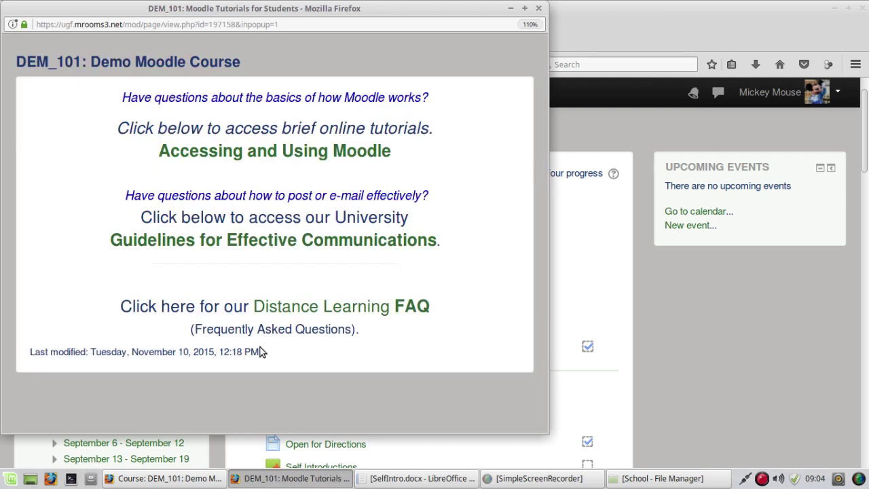
Step: View the Distance Learning FAQ's answer to the first question, return to the question list, and close the FAQ window
left_click(348, 310)
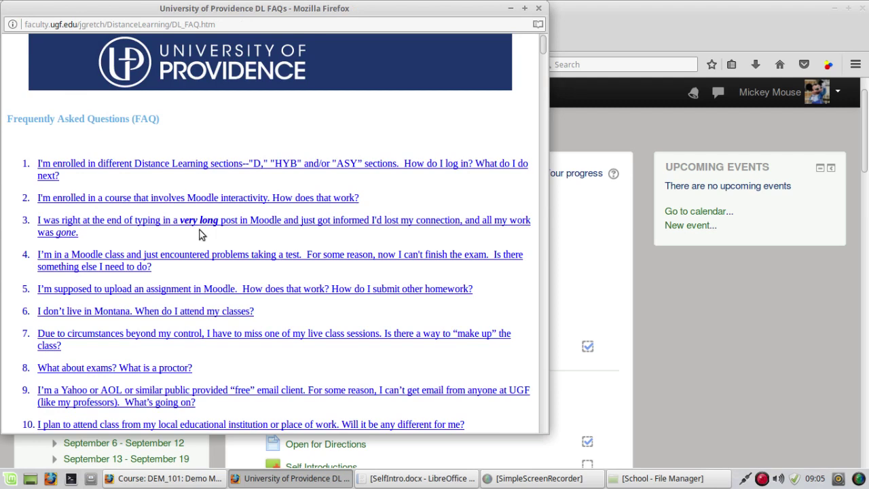
left_click(186, 170)
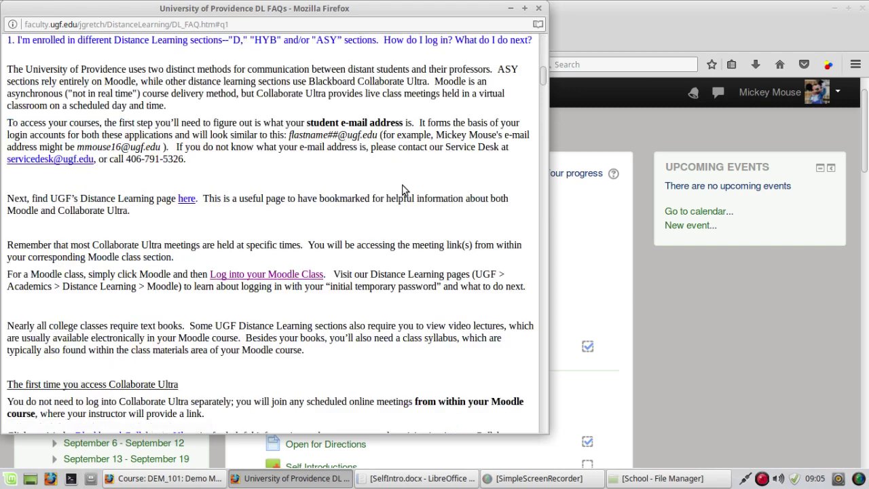
scroll(406, 177, "down", 3)
scroll(406, 165, "down", 8)
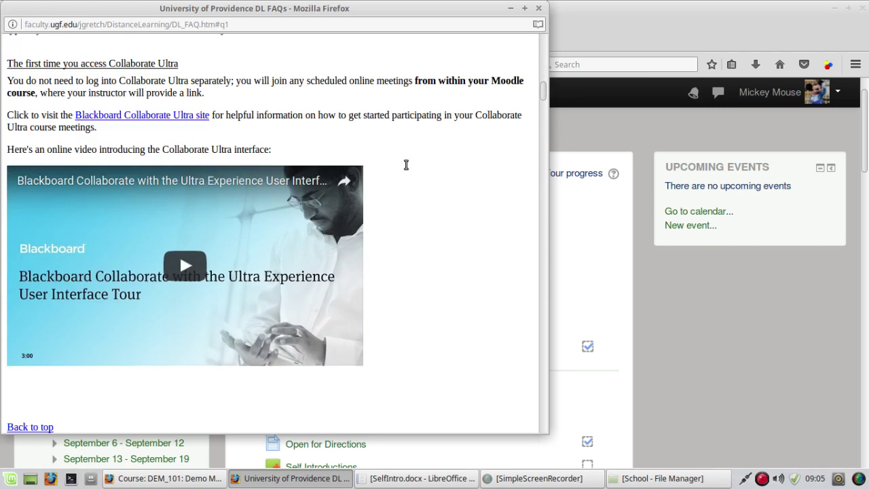
left_click(23, 276)
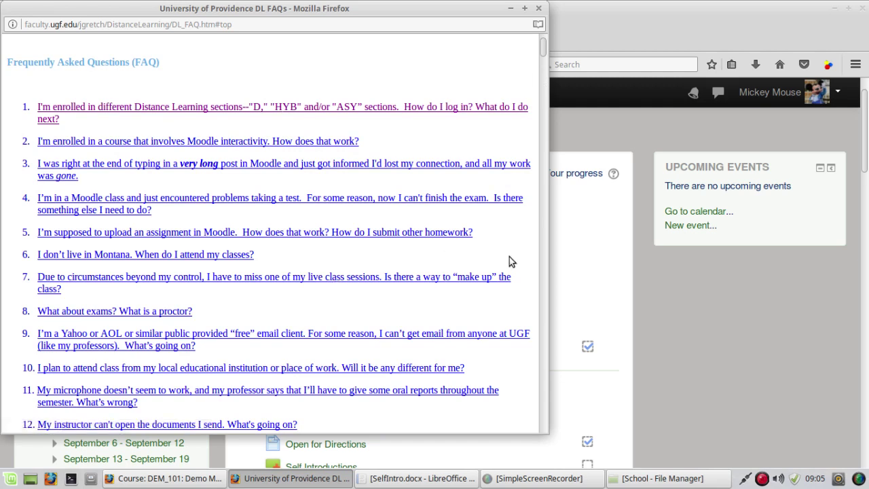
left_click(539, 9)
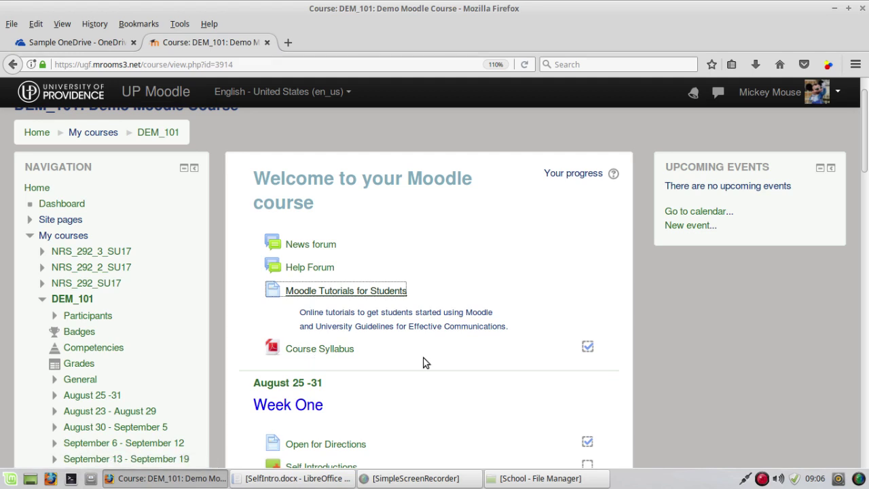
Step: Open the Course Syllabus PDF, look through the sections on its first page, and close it
left_click(338, 354)
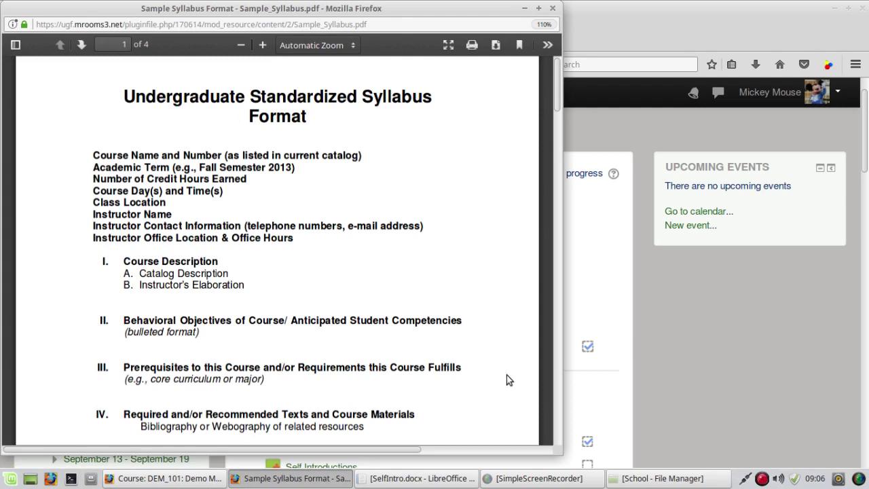
scroll(506, 375, "down", 3)
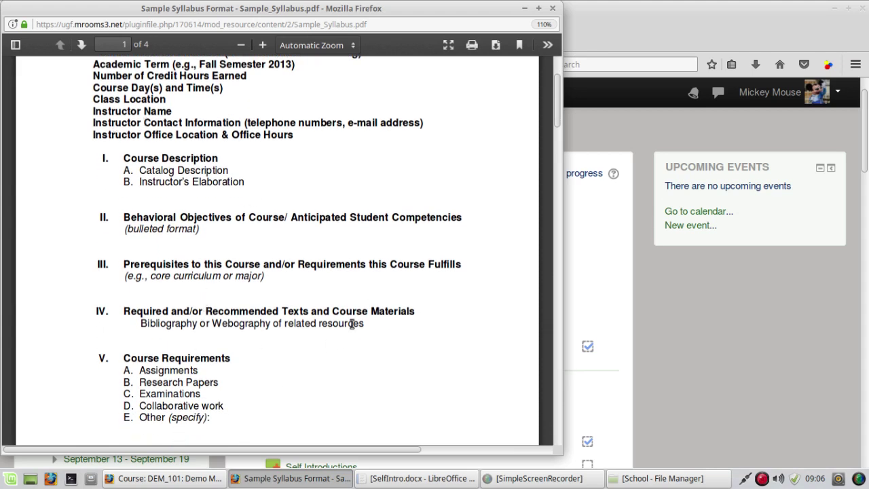
scroll(321, 392, "up", 1)
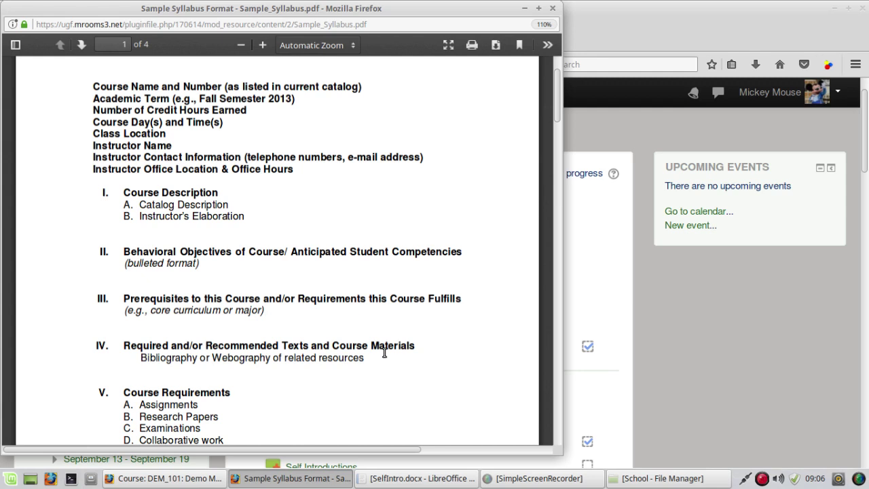
scroll(384, 352, "down", 1)
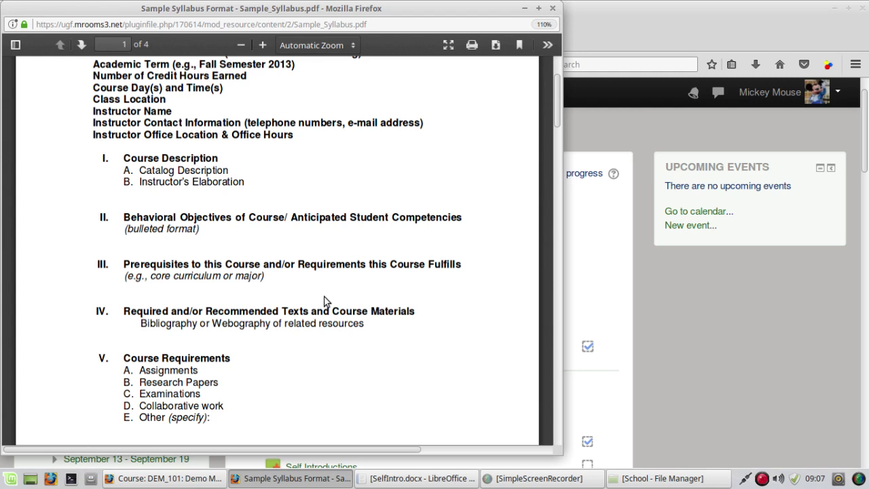
scroll(325, 299, "down", 1)
scroll(324, 298, "down", 1)
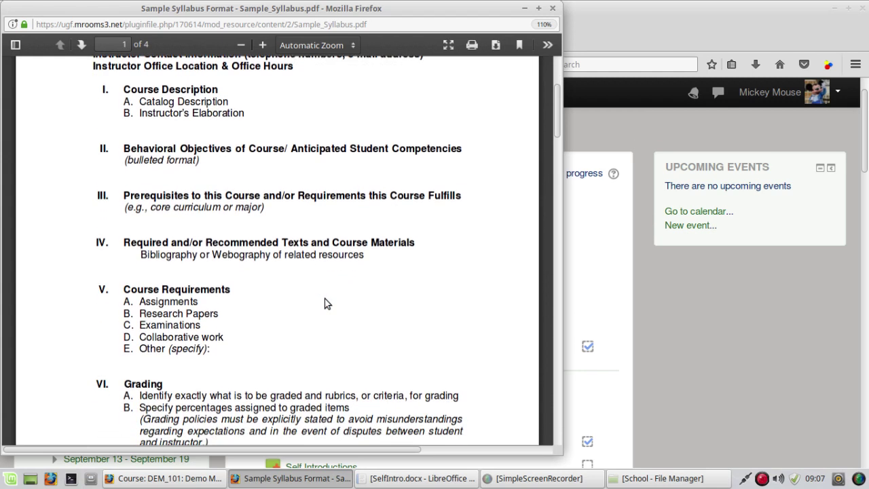
scroll(330, 334, "up", 4)
scroll(326, 333, "up", 1)
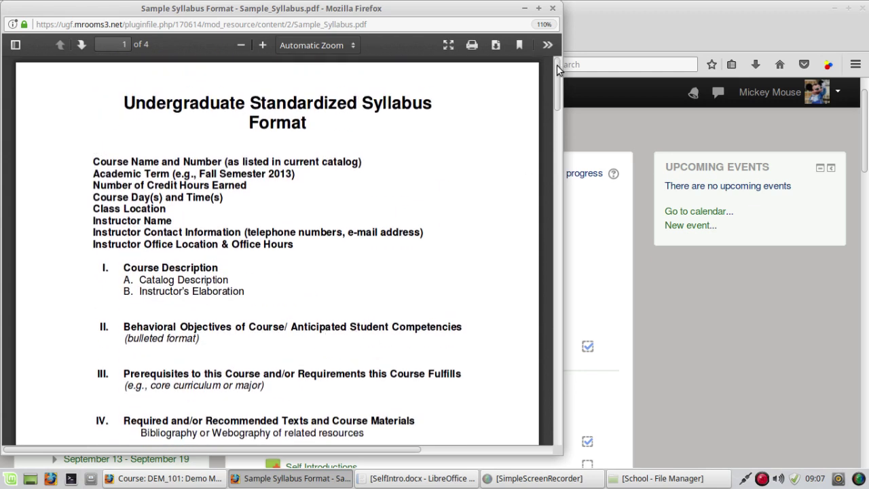
left_click(552, 10)
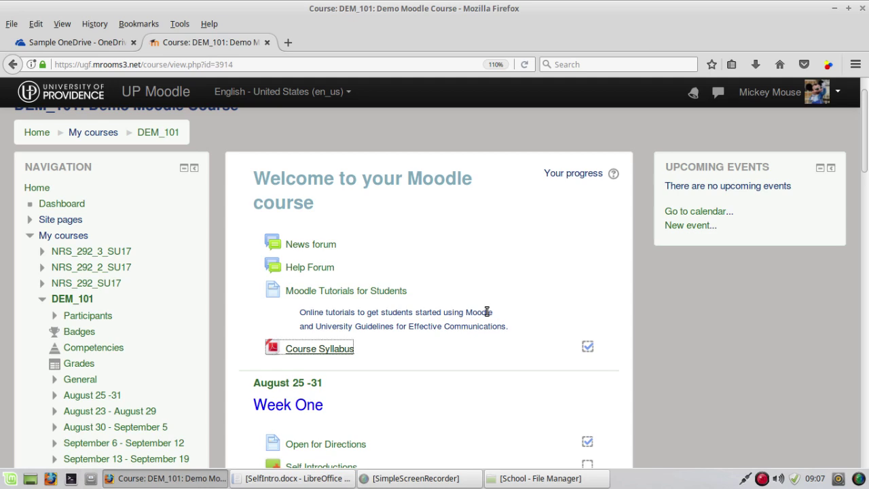
Step: View Week One's Open for Directions page and return to the DEM_101 course page
left_click(306, 351)
scroll(490, 346, "down", 4)
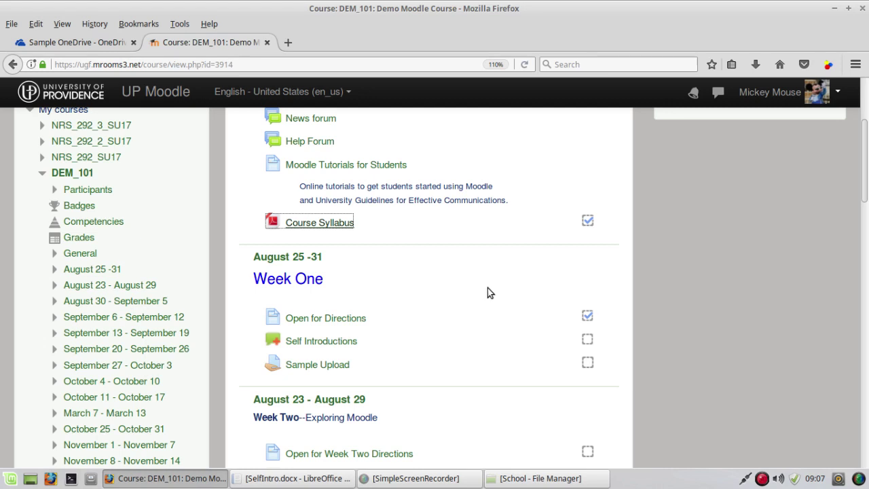
left_click(344, 322)
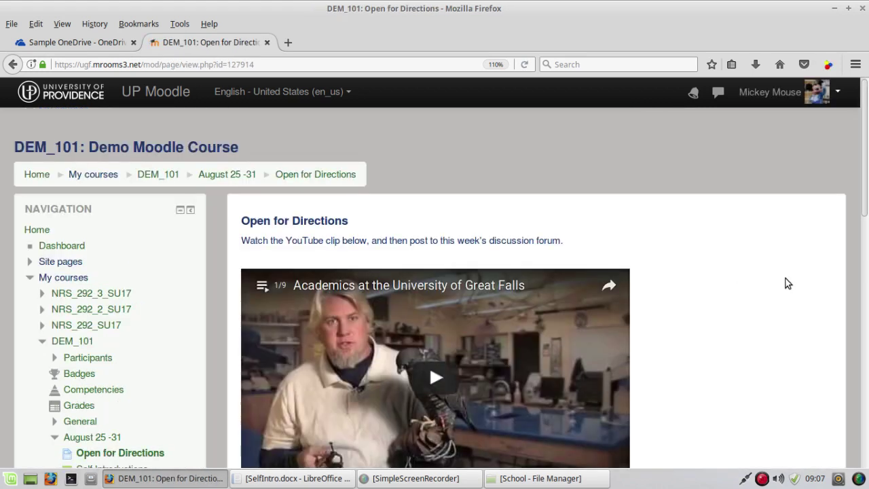
left_click(164, 176)
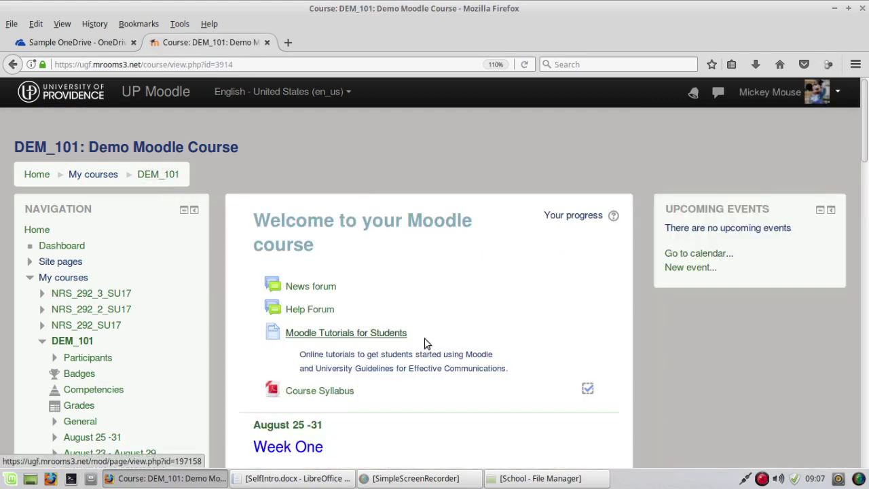
Step: Open Week One's Self Introductions forum and start a new discussion
scroll(486, 345, "down", 2)
scroll(475, 384, "down", 1)
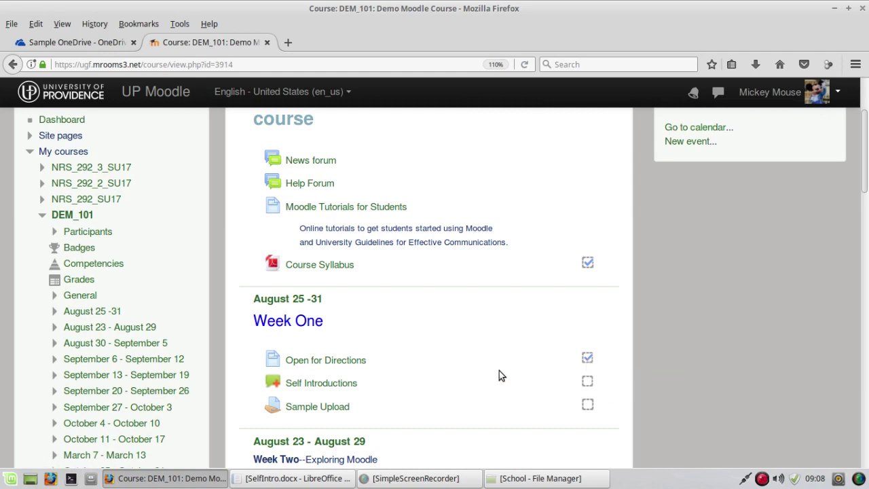
left_click(309, 384)
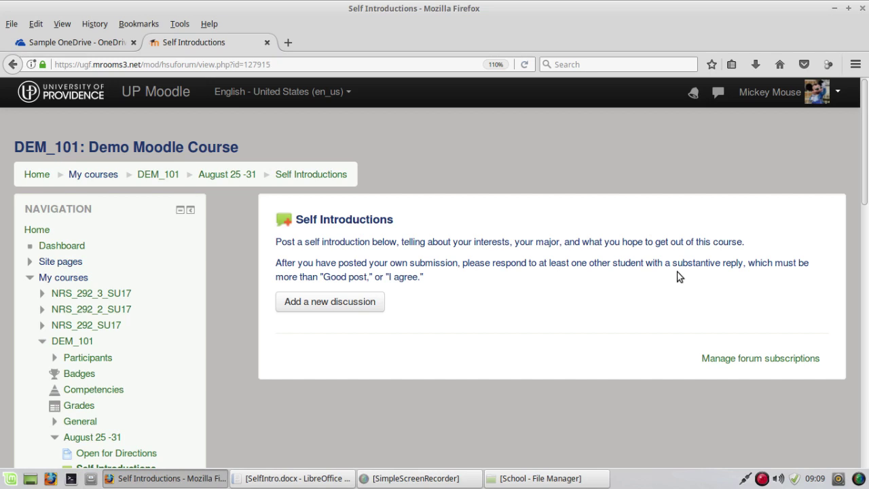
left_click(340, 305)
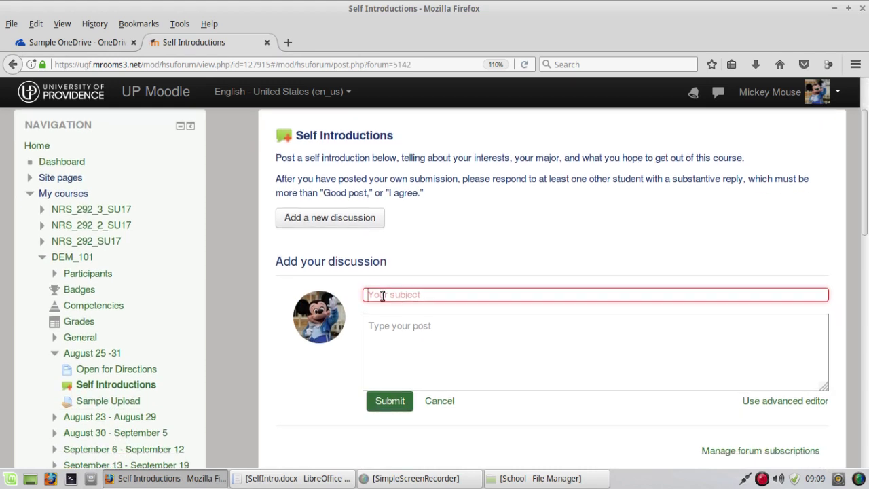
Step: Enter "My introduction" as the subject of the new discussion
type("My")
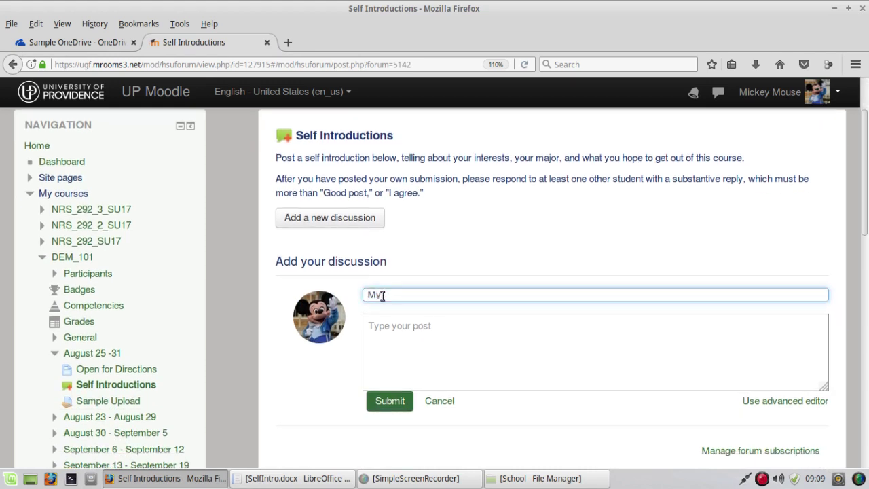
type(" Introduci")
type("ion")
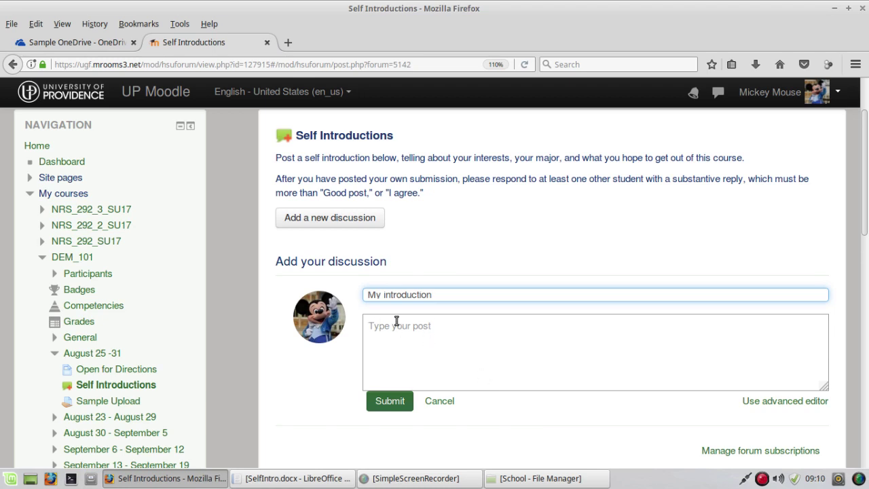
Step: Switch to SelfIntro.docx in LibreOffice Writer and copy the entire self-introduction text
left_click(282, 479)
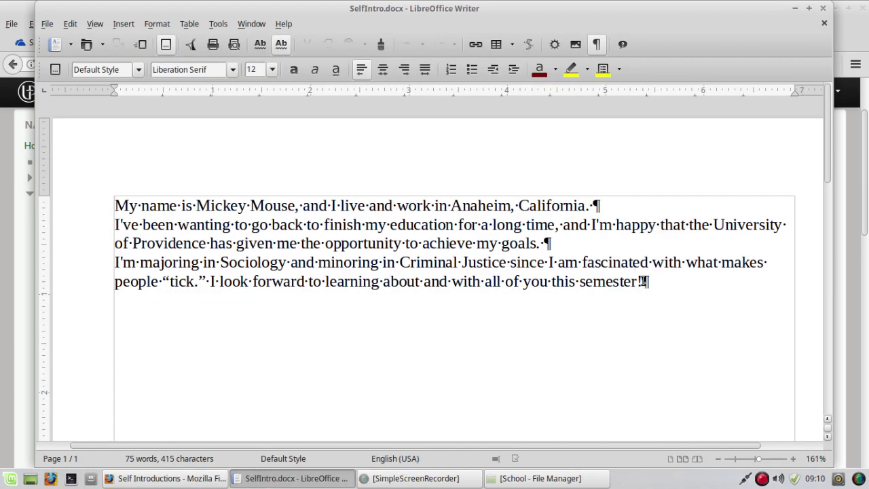
left_click_drag(643, 281, 112, 206)
key("ctrl+c")
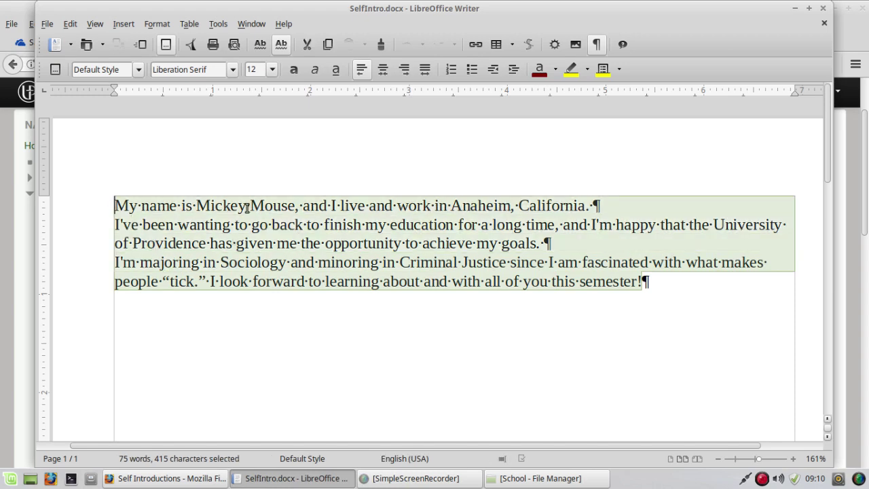
right_click(246, 208)
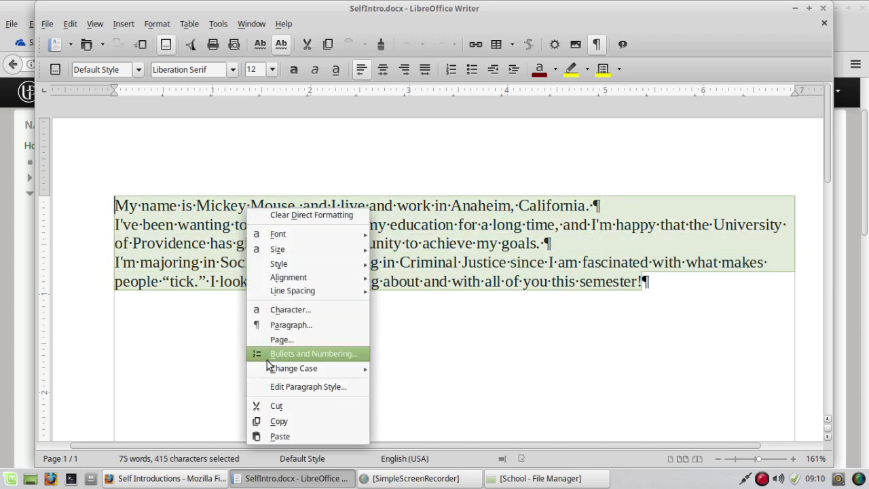
left_click(278, 420)
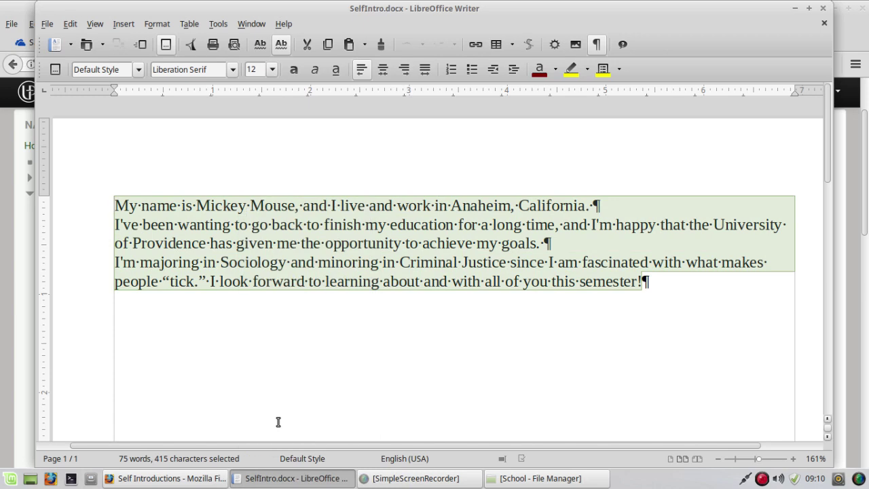
Step: Return to the forum in Firefox and paste the copied introduction into the body of the new discussion
left_click(172, 482)
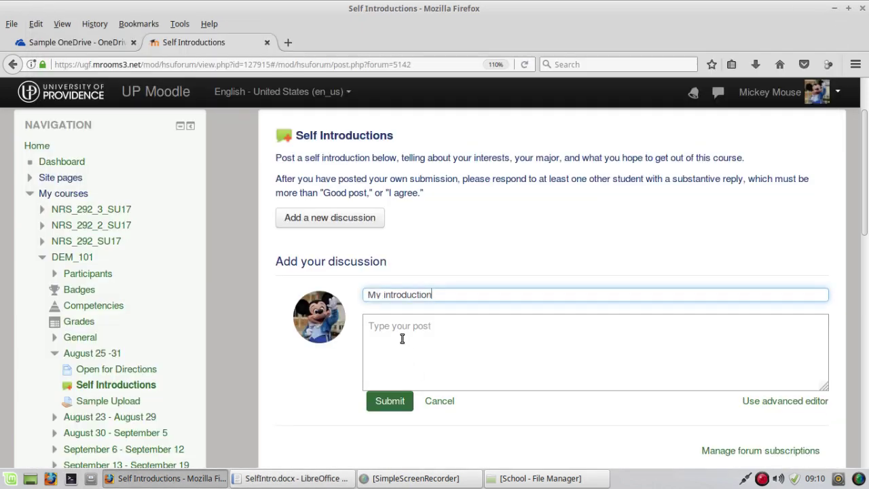
left_click(380, 324)
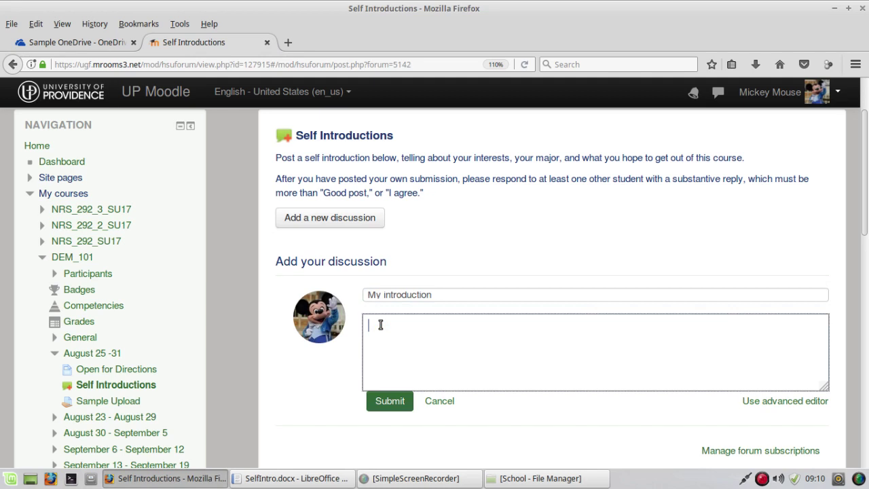
right_click(381, 325)
left_click(410, 193)
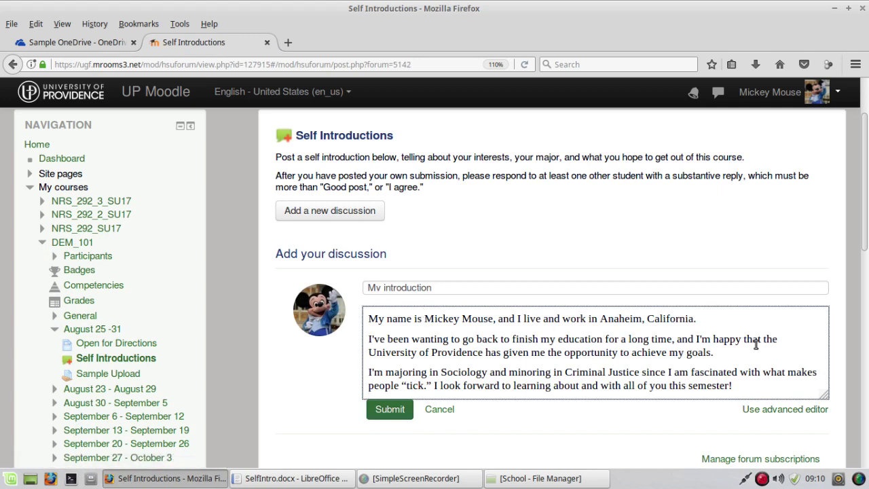
Step: Turn on the advanced editor for the post and italicize "Anaheim, California" in its first line
left_click(761, 411)
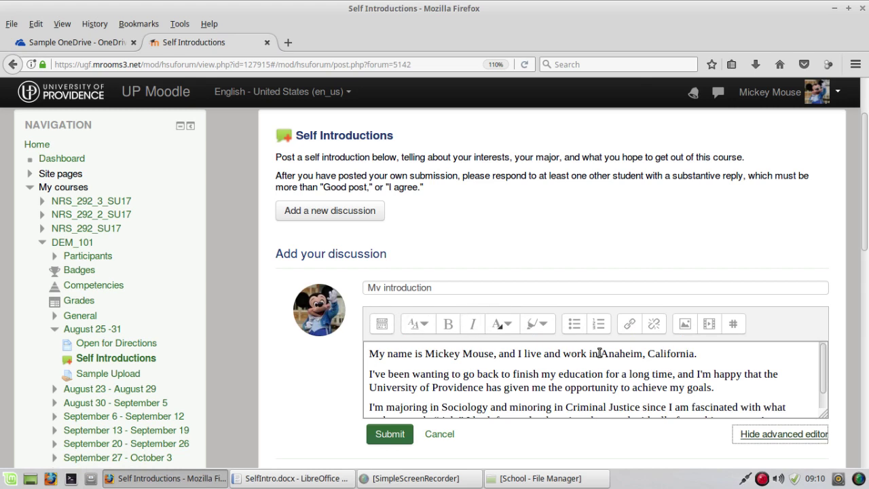
left_click_drag(598, 353, 695, 354)
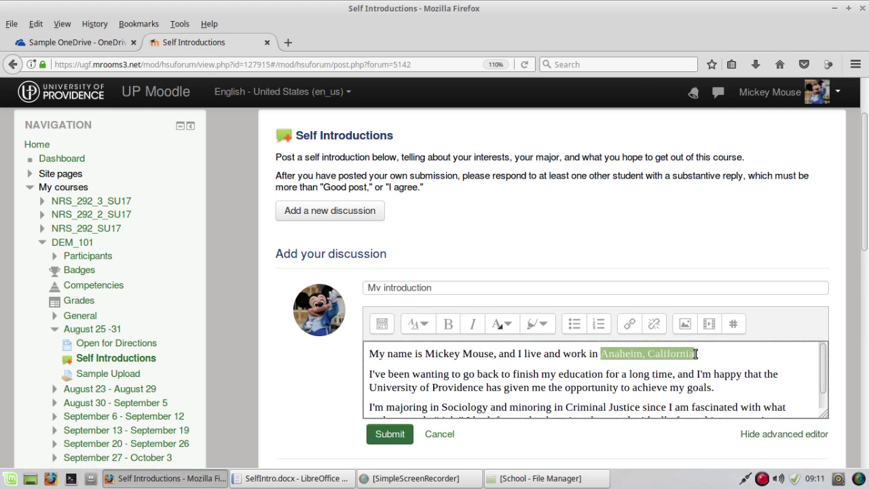
left_click(472, 324)
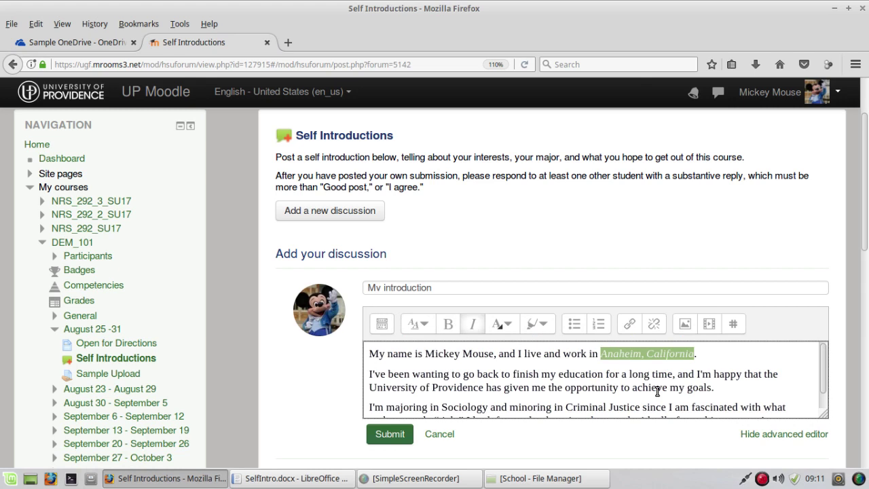
Step: Make "Sociology" and "Criminal Justice" bold in the last paragraph of the post
scroll(635, 387, "down", 2)
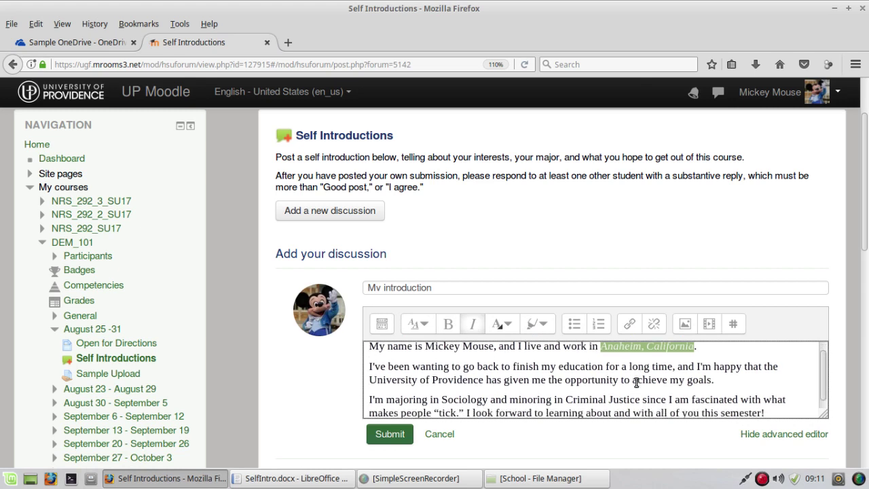
left_click_drag(441, 392, 488, 394)
left_click(448, 324)
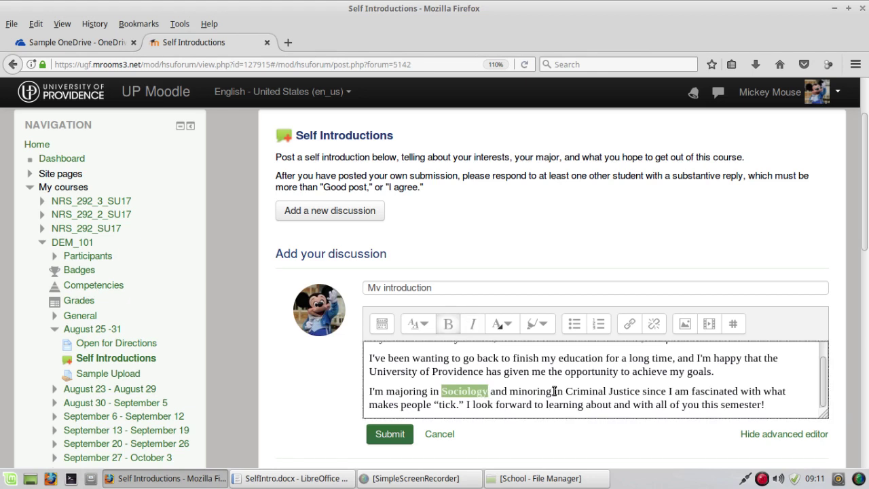
left_click_drag(567, 393, 640, 394)
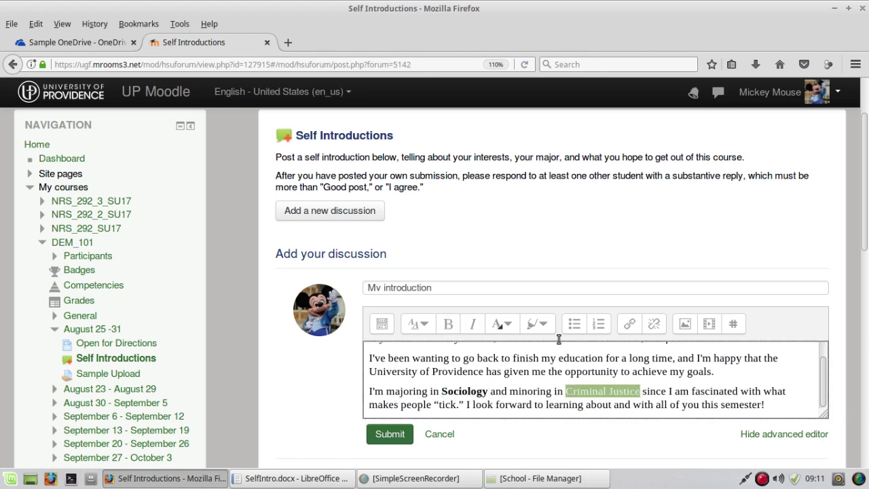
left_click(457, 327)
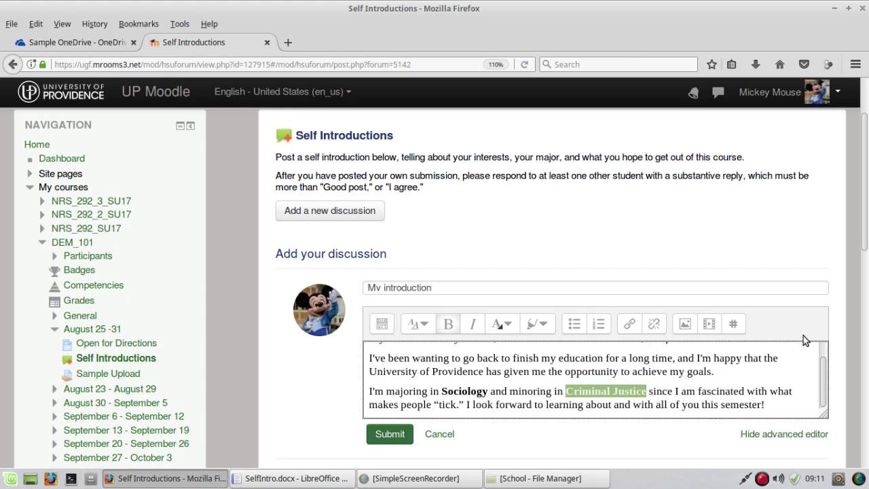
Step: Show and hide the editor's additional formatting tools, and submit the introduction to the forum
left_click(382, 326)
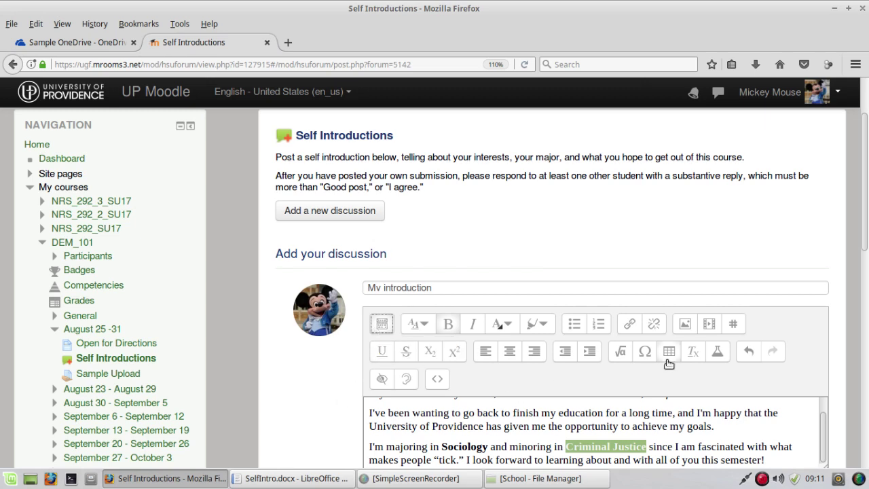
left_click(385, 327)
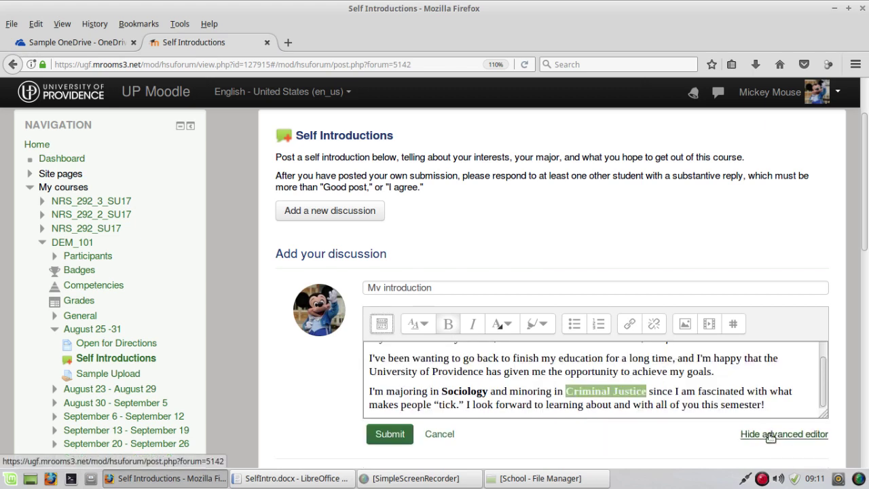
left_click(391, 438)
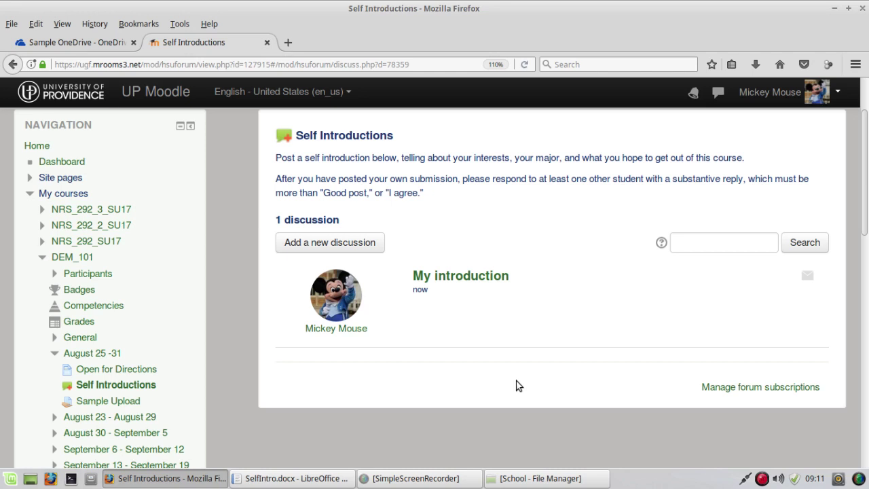
Step: Open the DEM_101 participants list, go to the second listed participant's profile, and open a message conversation with that classmate
scroll(228, 326, "up", 1)
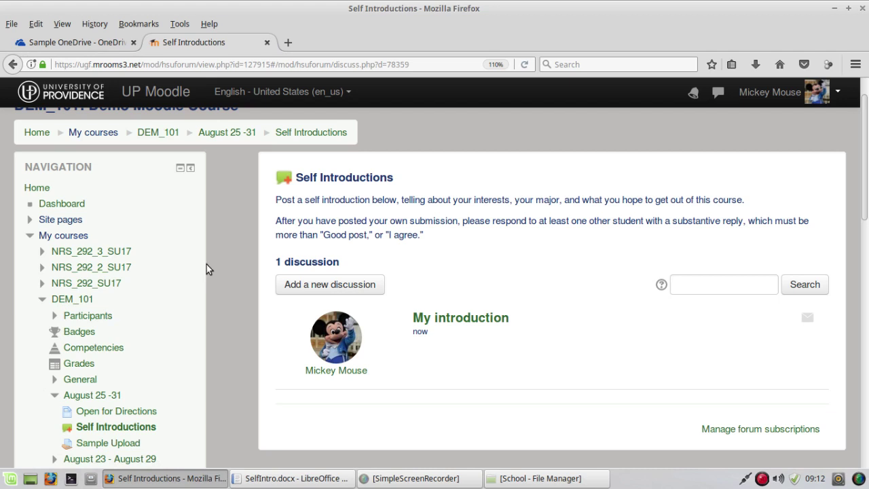
left_click(88, 315)
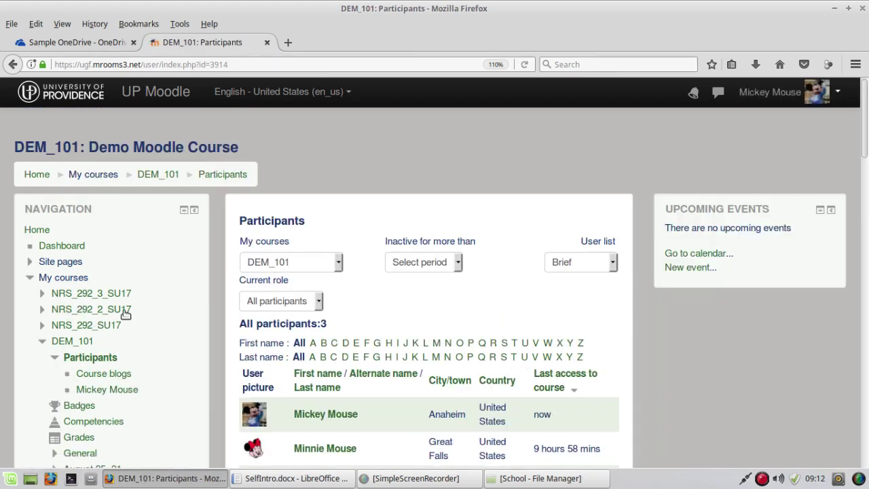
scroll(621, 315, "down", 2)
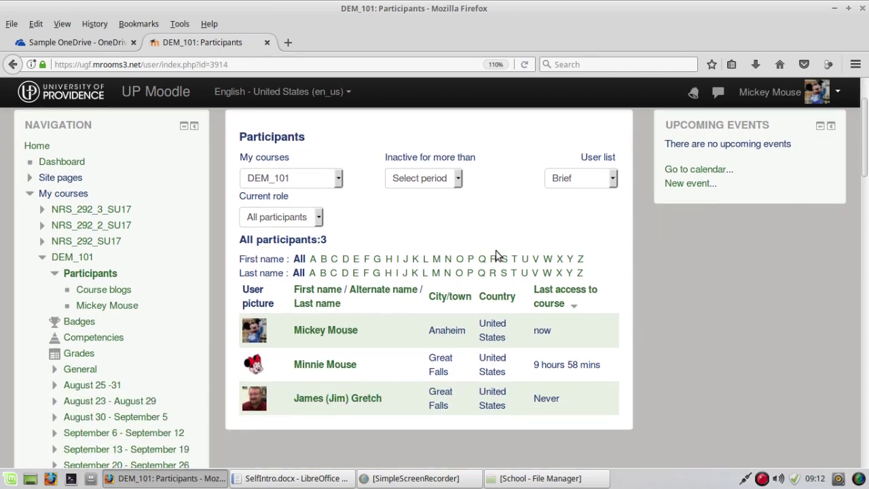
left_click(342, 365)
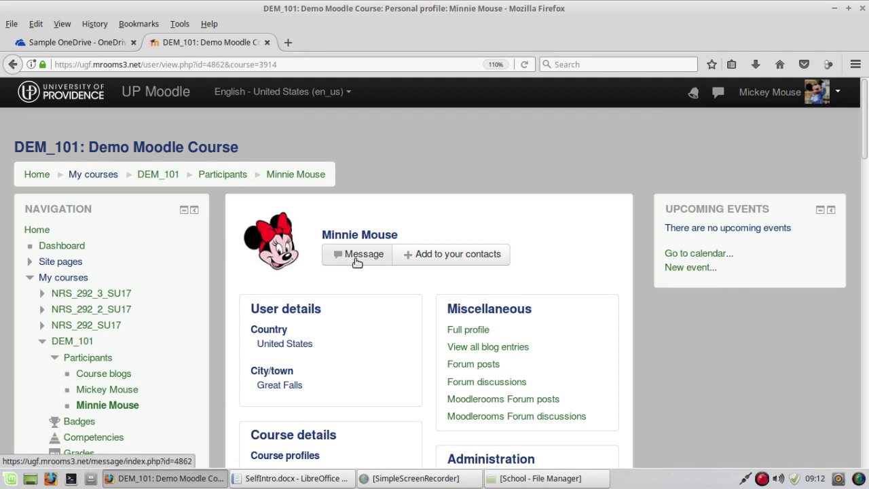
left_click(356, 255)
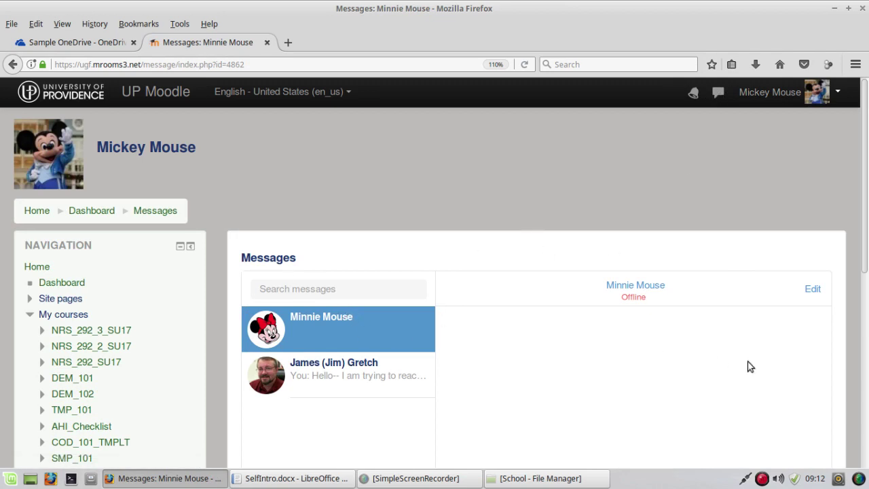
Step: Send the classmate the message "Could we meet on the phone to discuss the project?" and view it in the conversation
scroll(788, 355, "down", 6)
left_click(509, 348)
type("Cou")
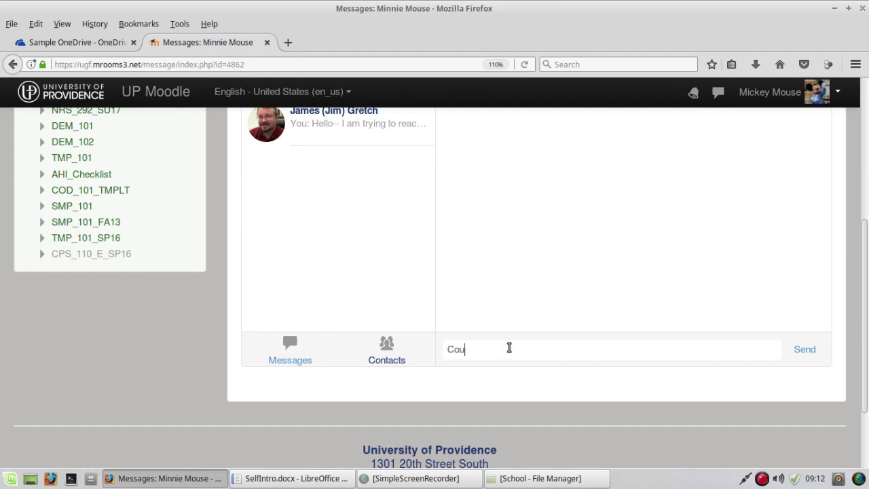
type("ld we meet on the p")
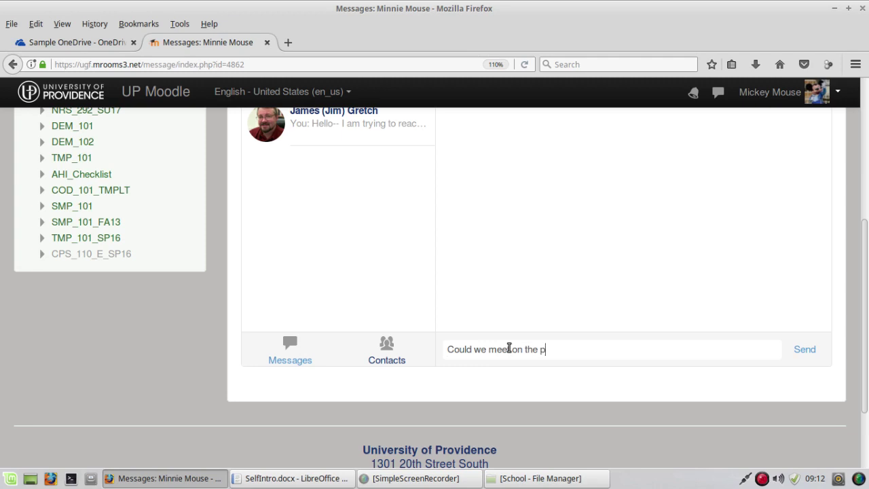
type("hone to discuss the project?")
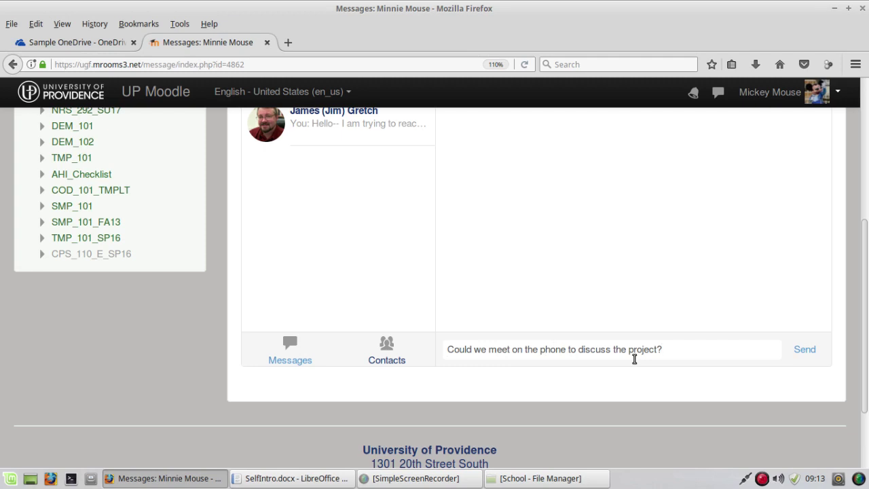
left_click(805, 352)
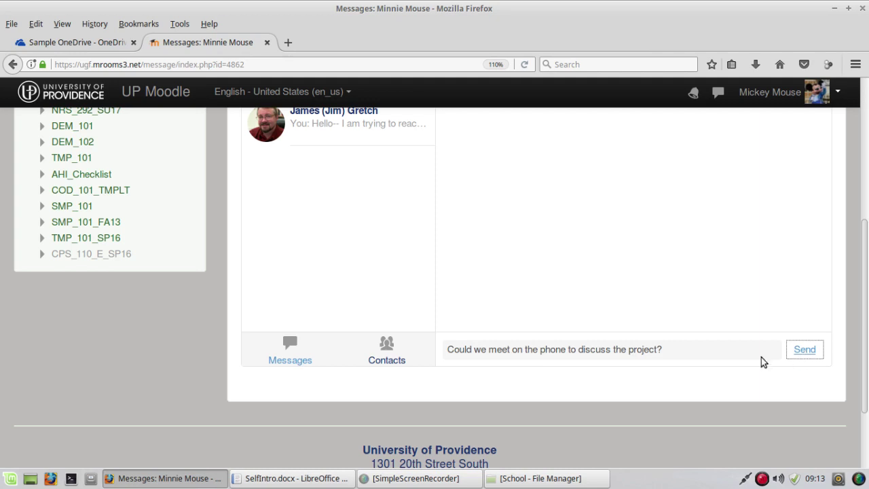
scroll(557, 306, "up", 3)
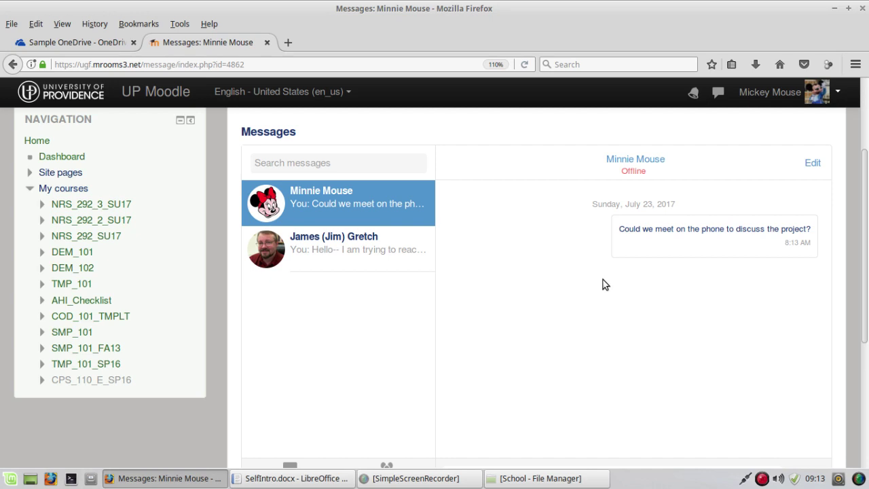
scroll(572, 307, "up", 2)
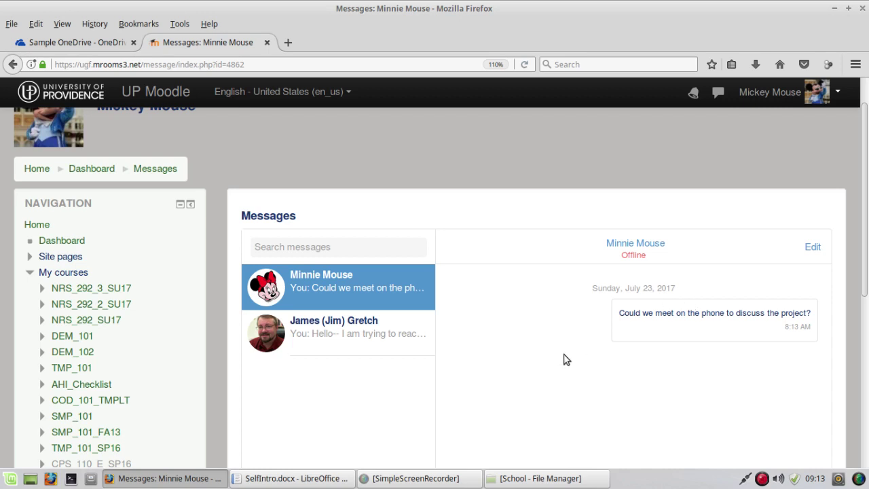
scroll(567, 360, "up", 1)
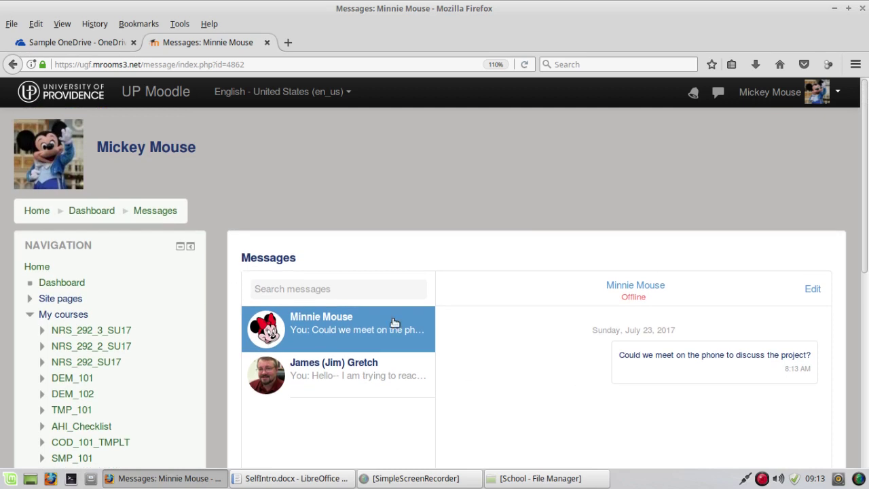